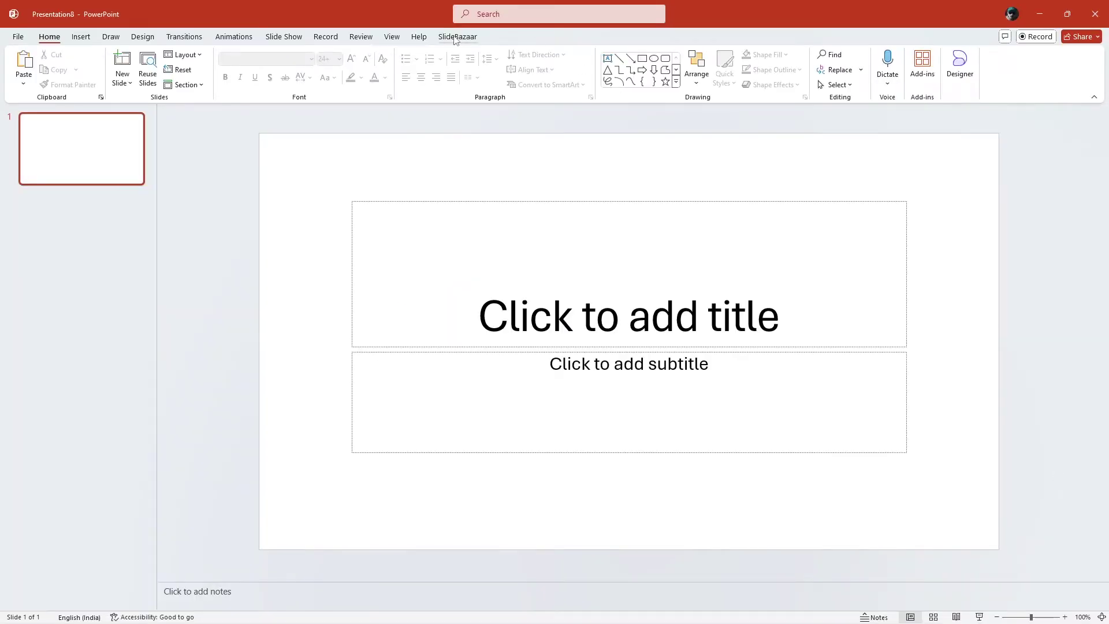
Browse the SlideBazaar add-in's template library, then bring its tools back up.
click(457, 37)
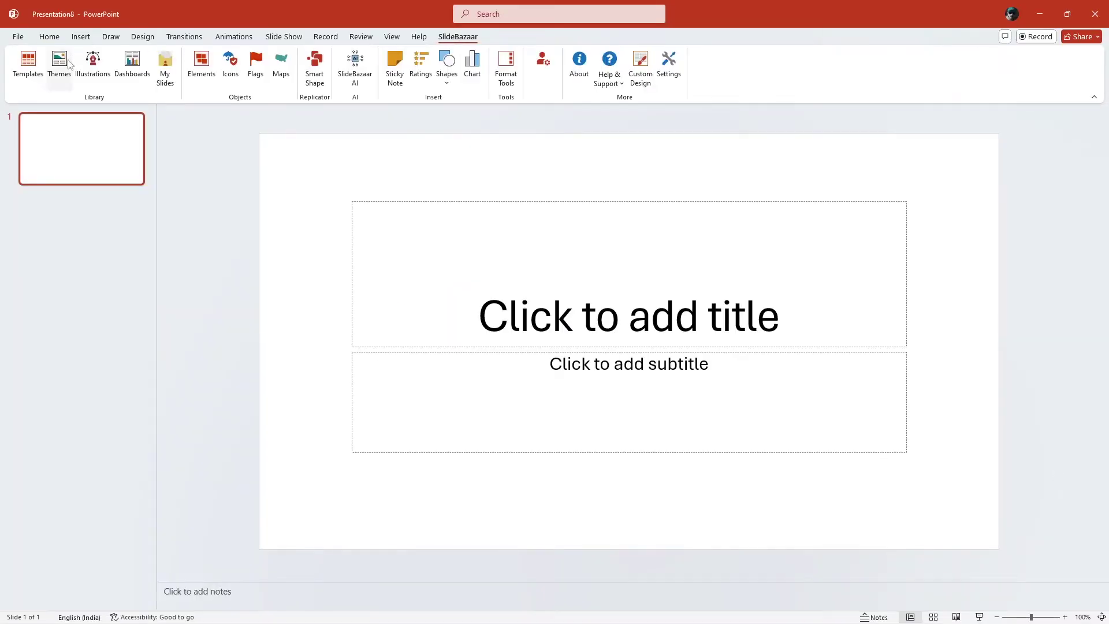
click(28, 62)
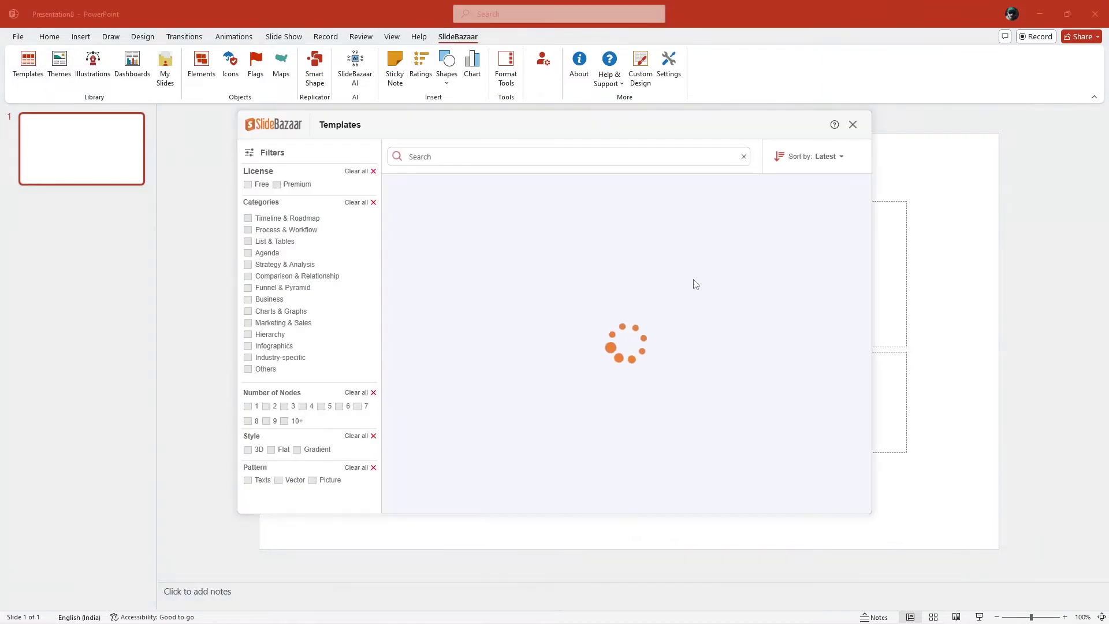
scroll(696, 283, down, 3)
click(453, 39)
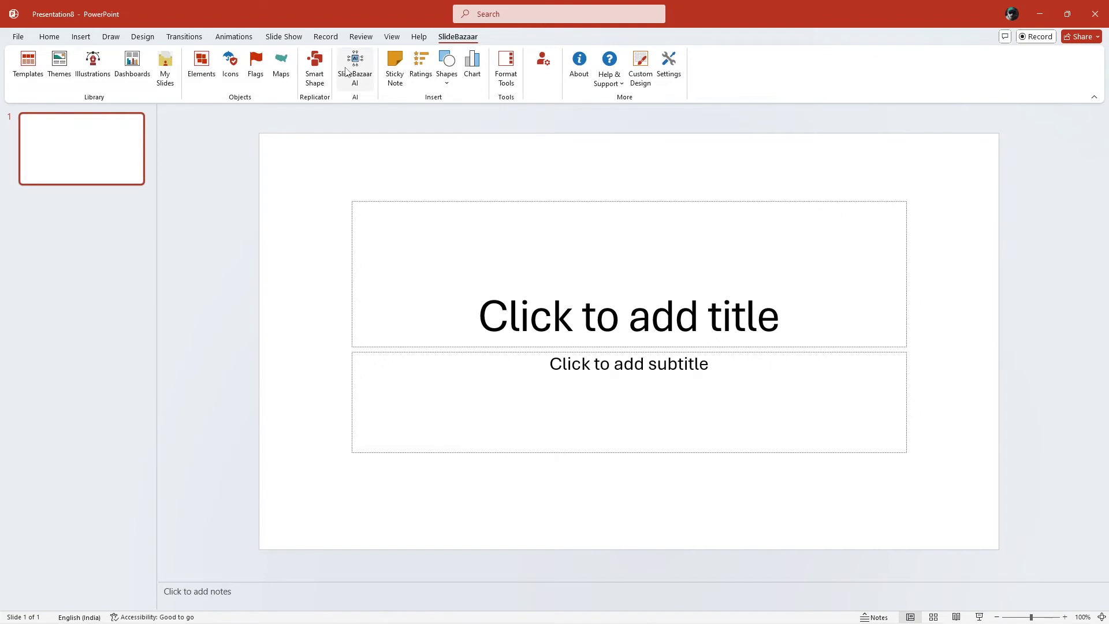
scroll(330, 341, down, 1)
scroll(330, 339, down, 2)
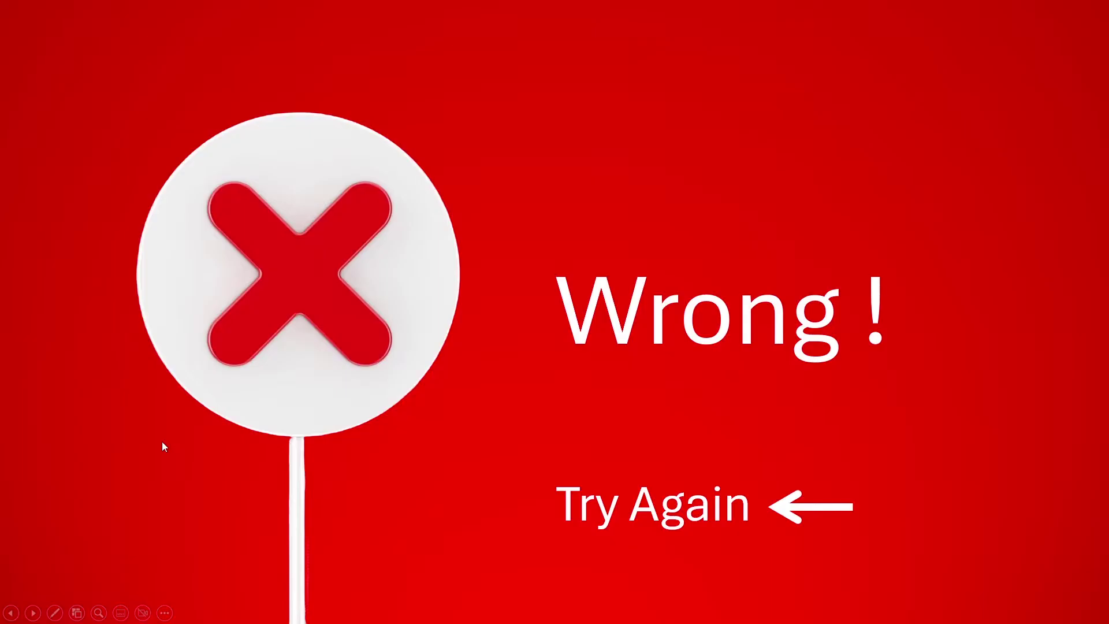
Return from the Wrong slide to the question and view the Quizzes file.
click(617, 512)
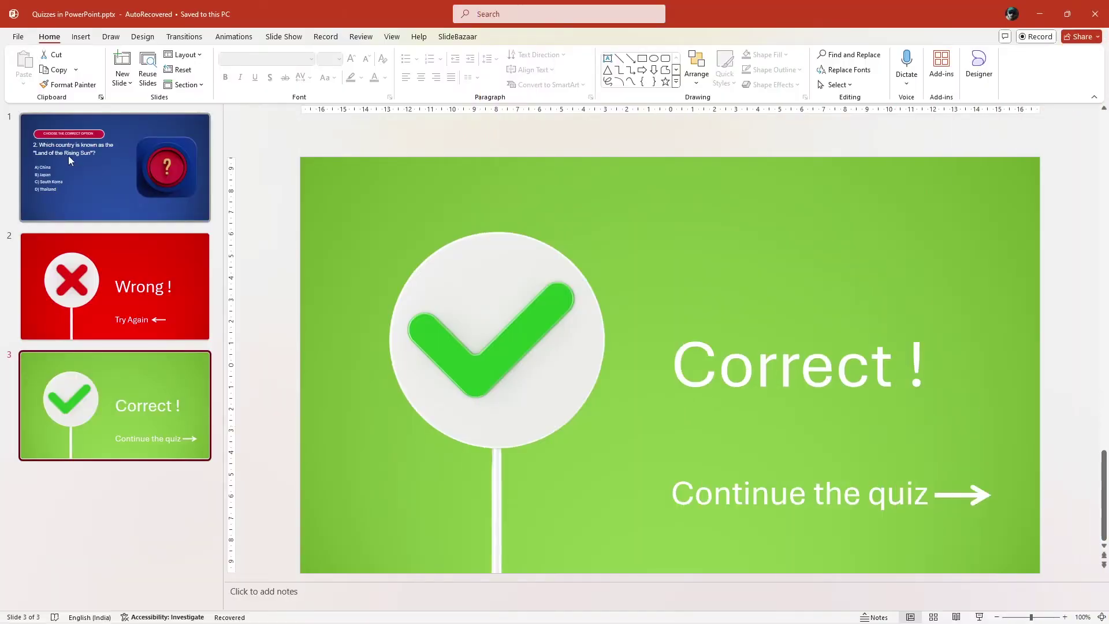
click(69, 156)
Give the question slide a blue gradient background through Format Background.
click(99, 287)
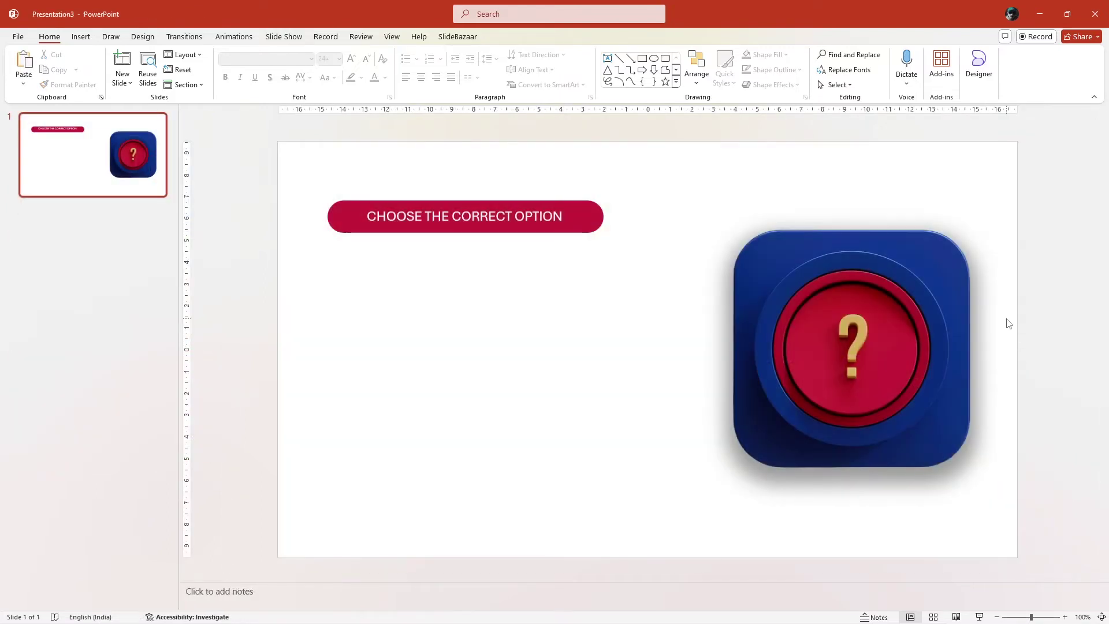
right_click(1009, 324)
click(954, 452)
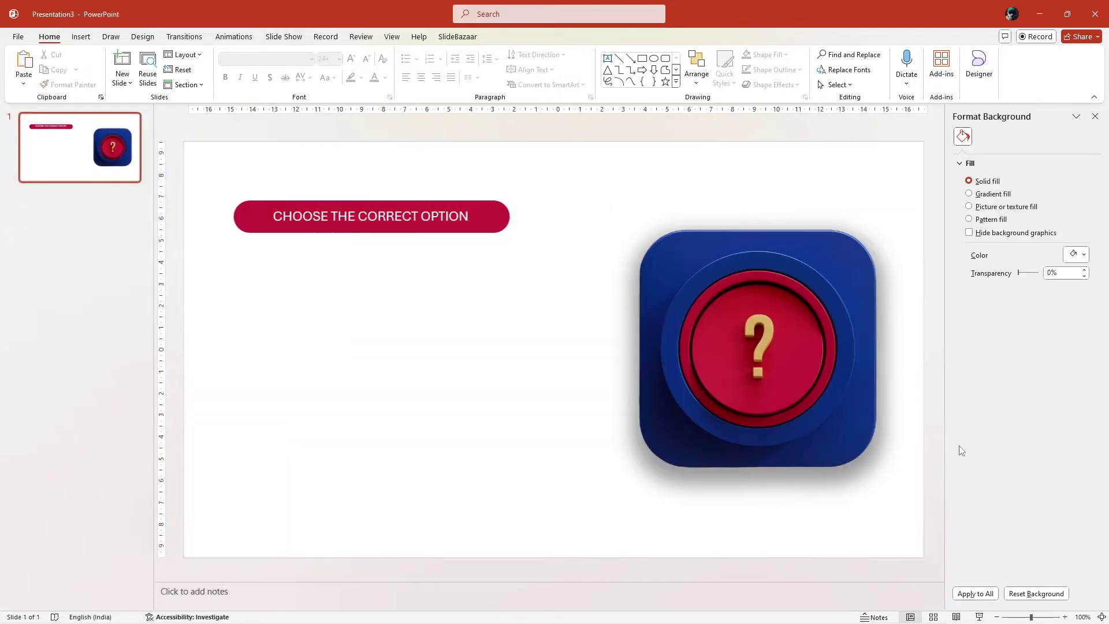
click(977, 196)
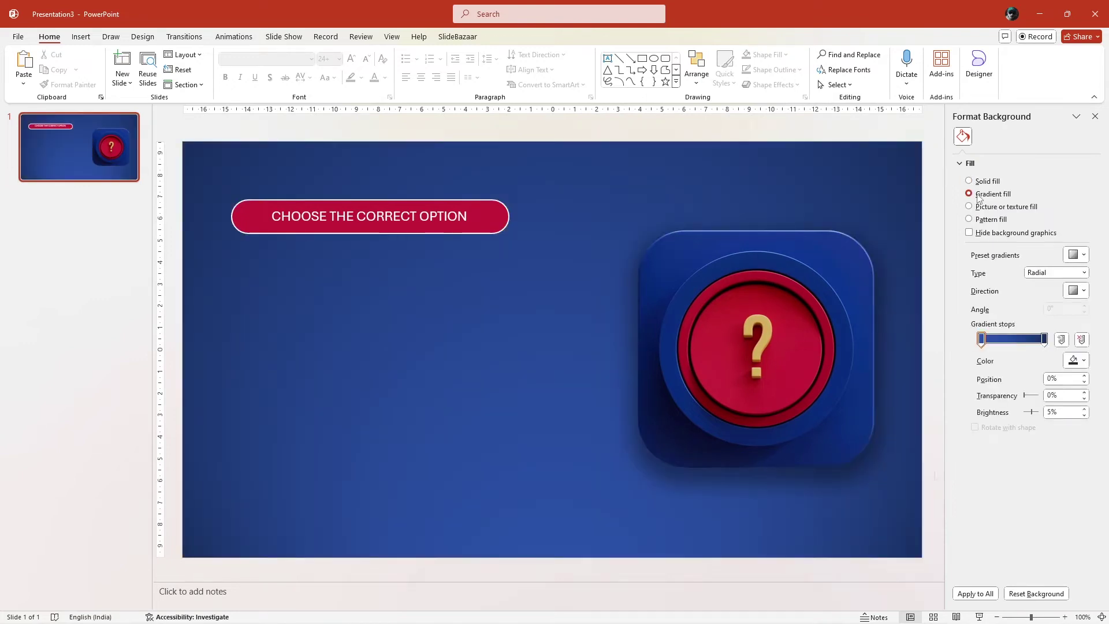
Paste in the question and answer text boxes and place D) Thailand below C.
text(2. Which country is known as the "Land of the Rising Sun"?)
text(A) China B) Japan C) South Korea)
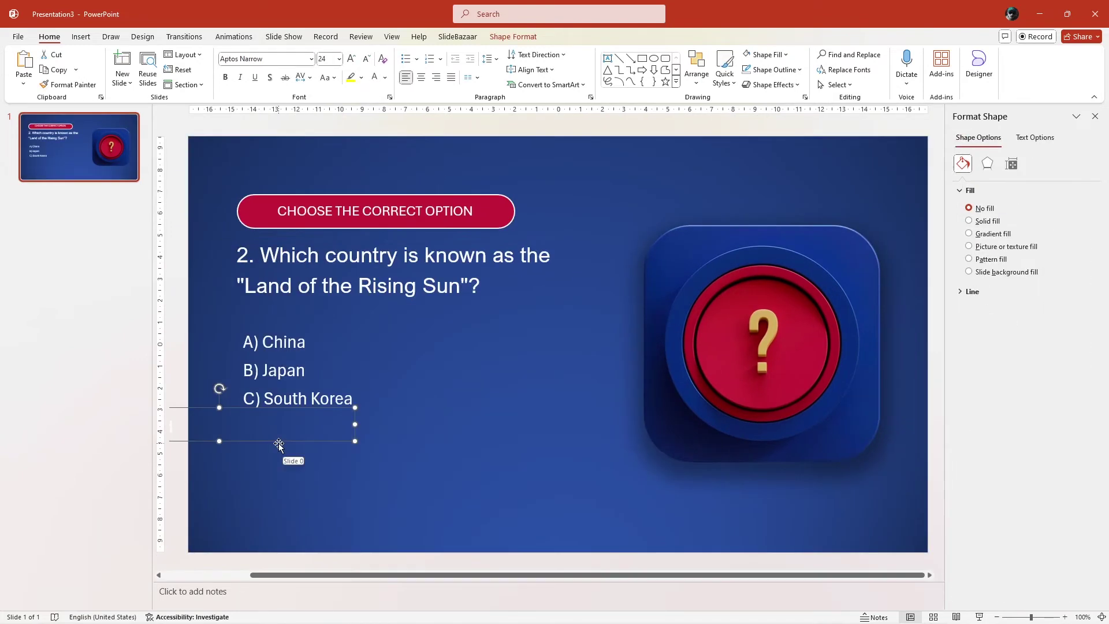
drag(314, 449, 431, 459)
click(887, 445)
Check the banner, question, answers A–D and question-mark picture by selecting each in turn.
click(424, 277)
click(373, 216)
click(295, 349)
click(298, 377)
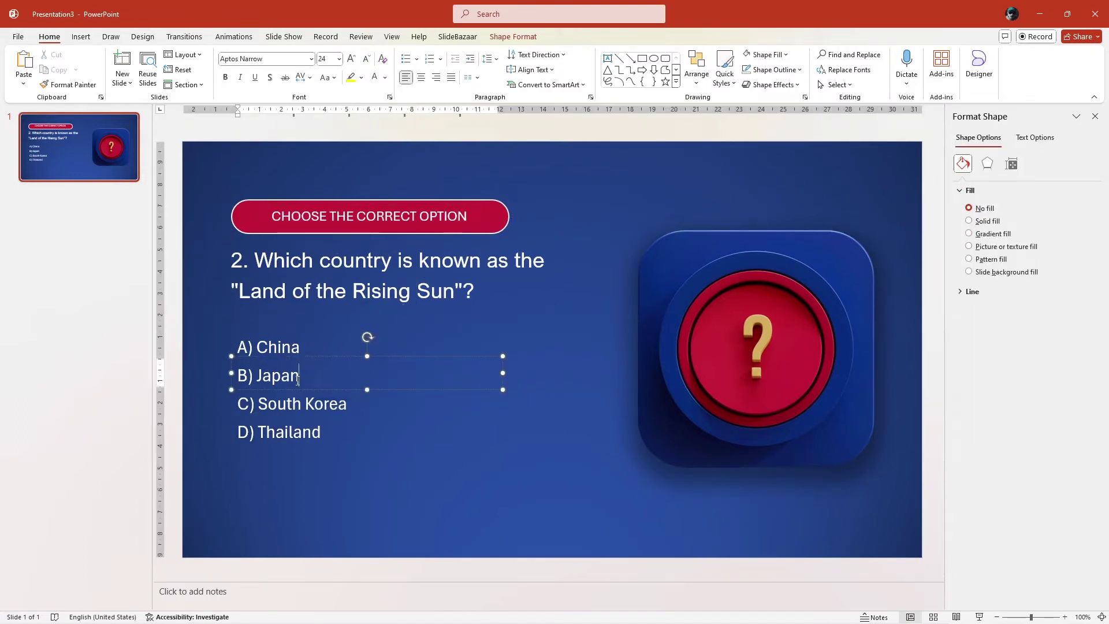
click(295, 405)
click(296, 432)
click(700, 261)
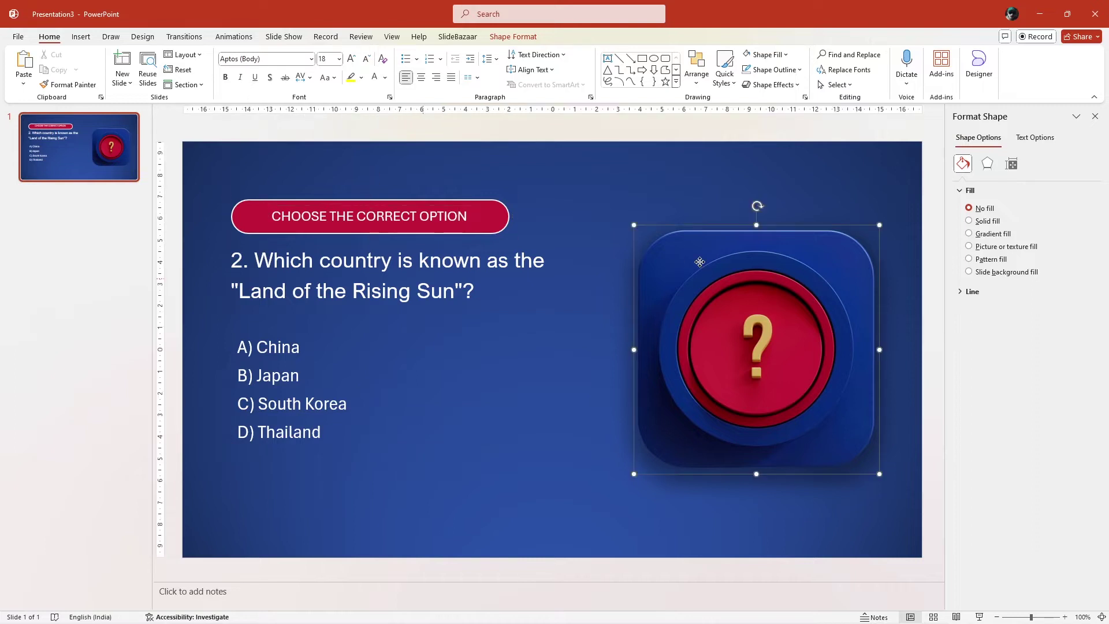
click(288, 432)
click(329, 487)
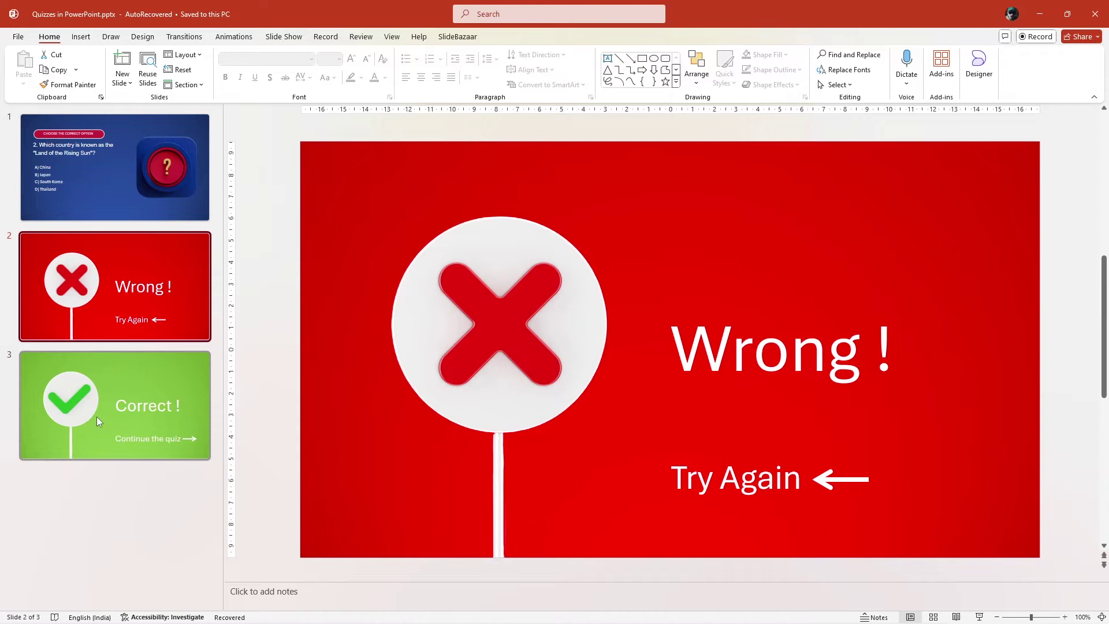
Give the check slide a green and the cross slide a red gradient, then duplicate the set twice.
click(96, 420)
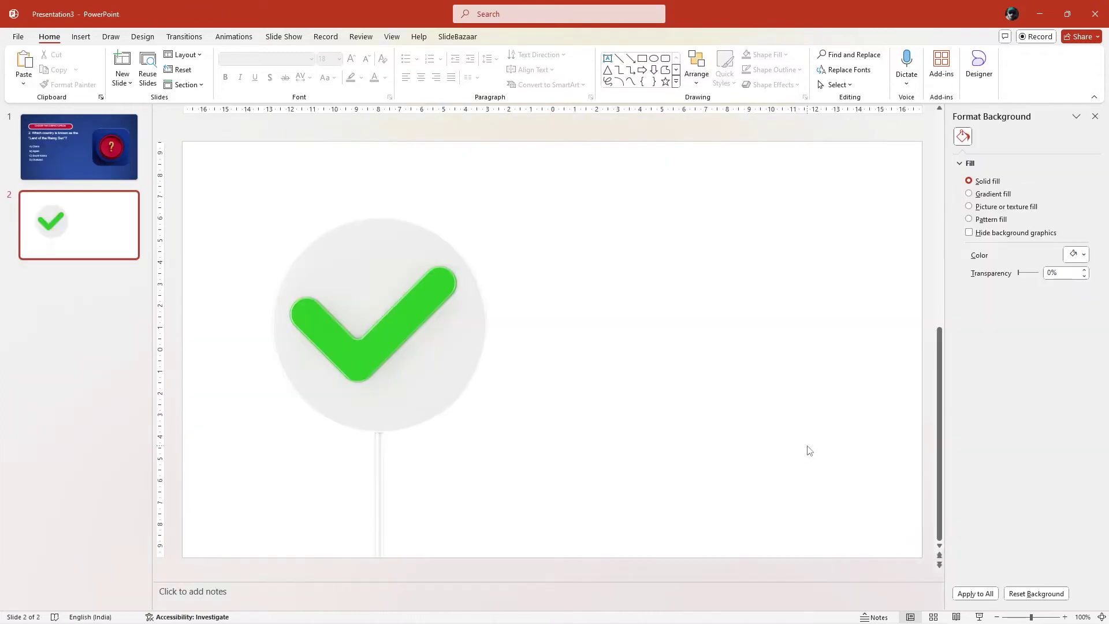
click(969, 195)
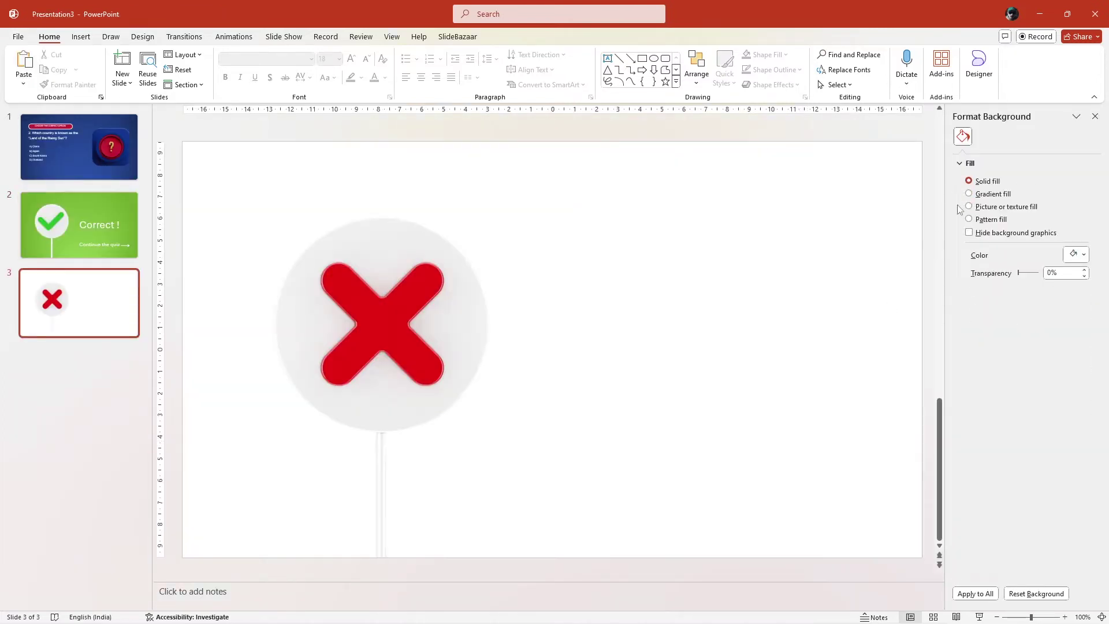
click(969, 194)
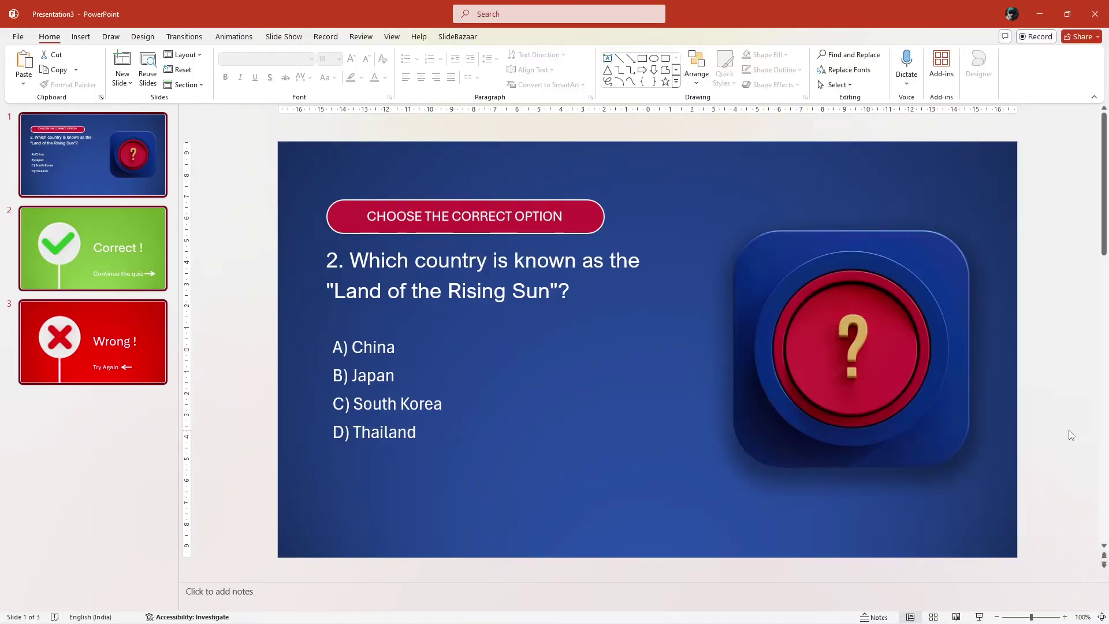
key(ctrl+d)
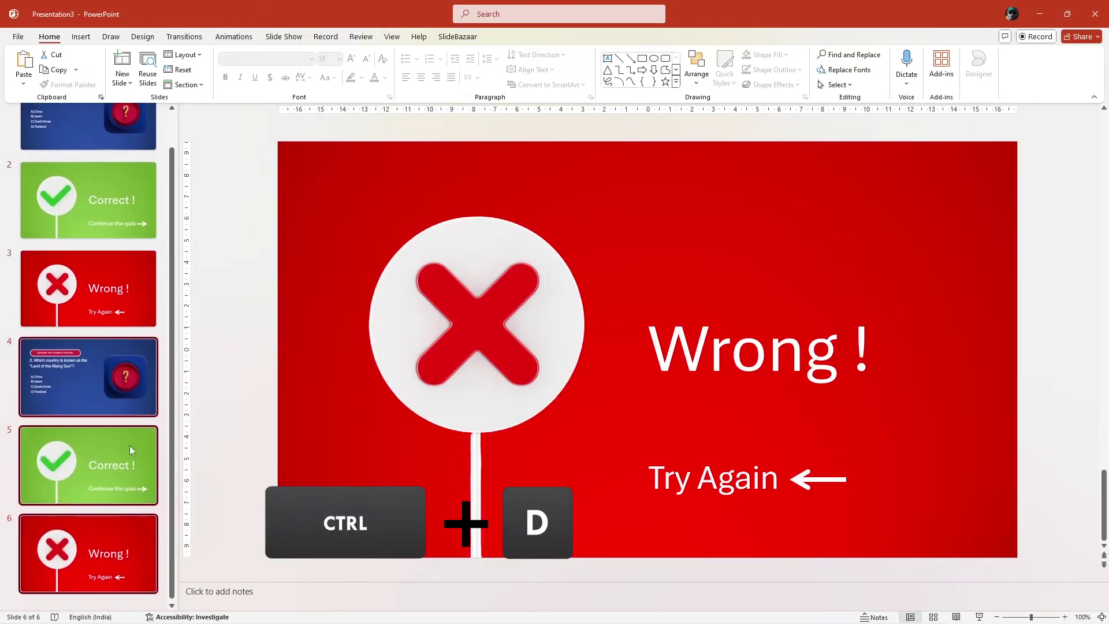
key(ctrl+d)
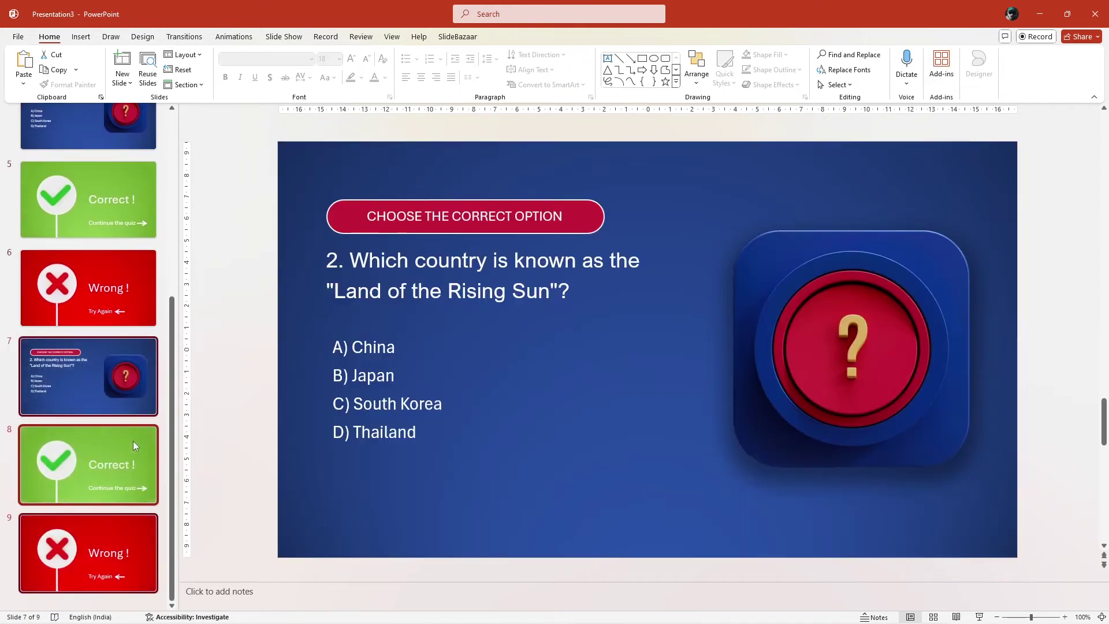
scroll(133, 441, up, 2)
scroll(132, 441, up, 2)
scroll(133, 442, up, 2)
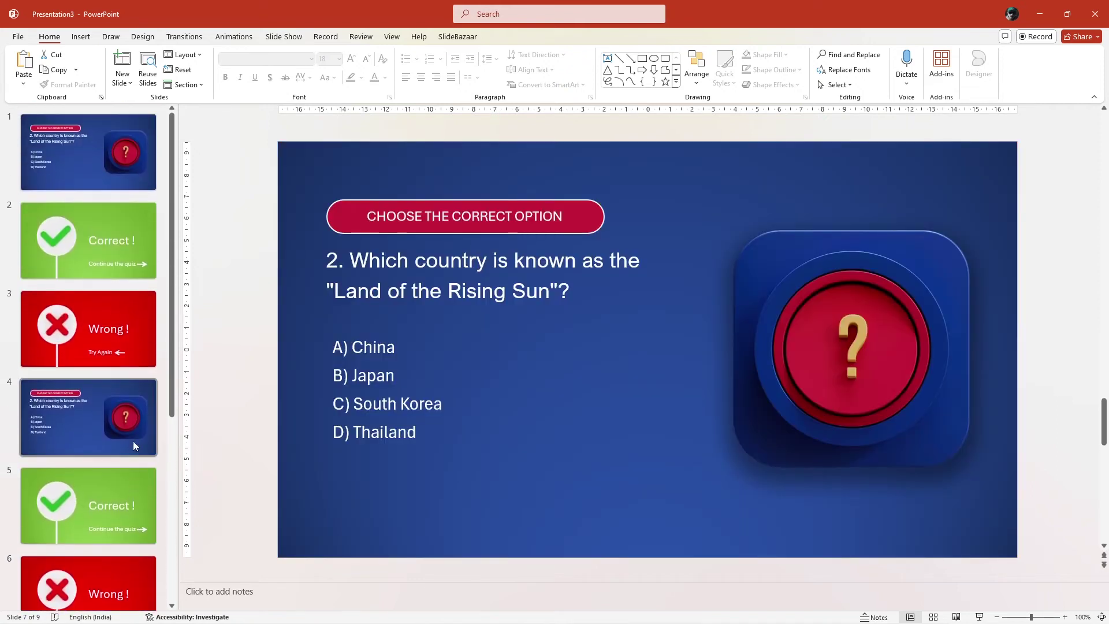
scroll(133, 442, down, 2)
scroll(132, 441, down, 2)
scroll(133, 441, down, 1)
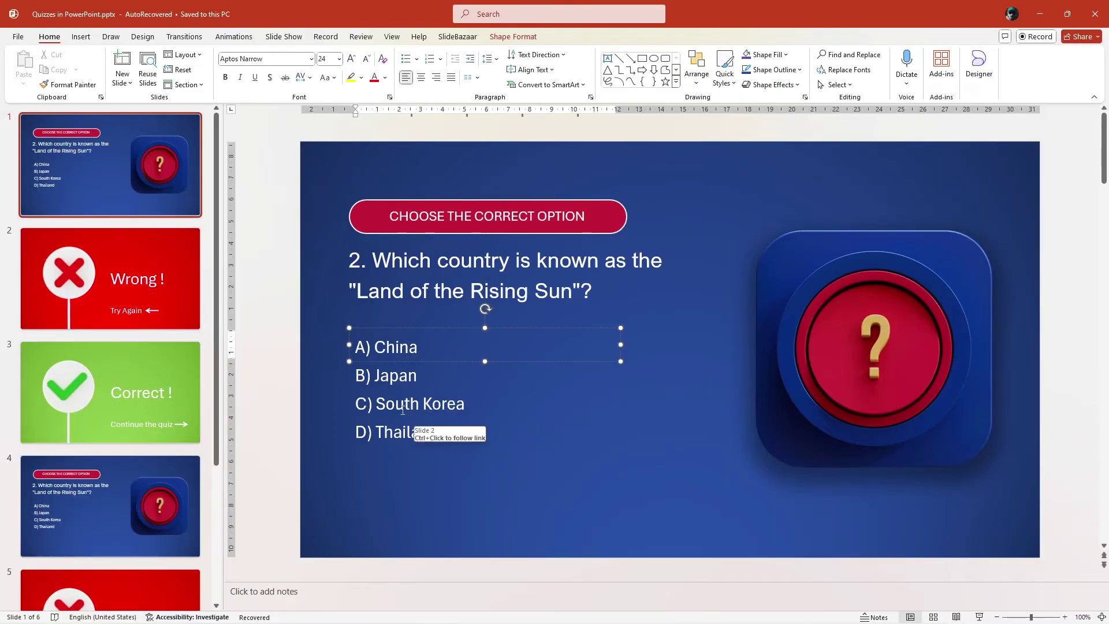
Open the Insert hyperlink settings for China, cancel them, and review the green Correct slide.
click(403, 411)
click(401, 376)
click(412, 345)
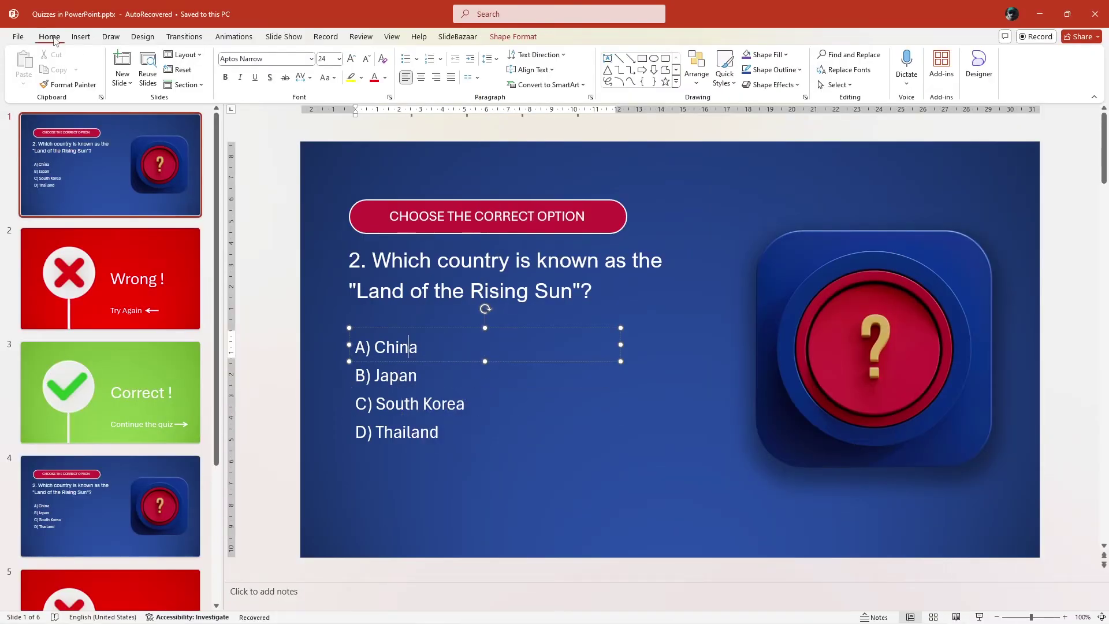
click(81, 37)
click(463, 64)
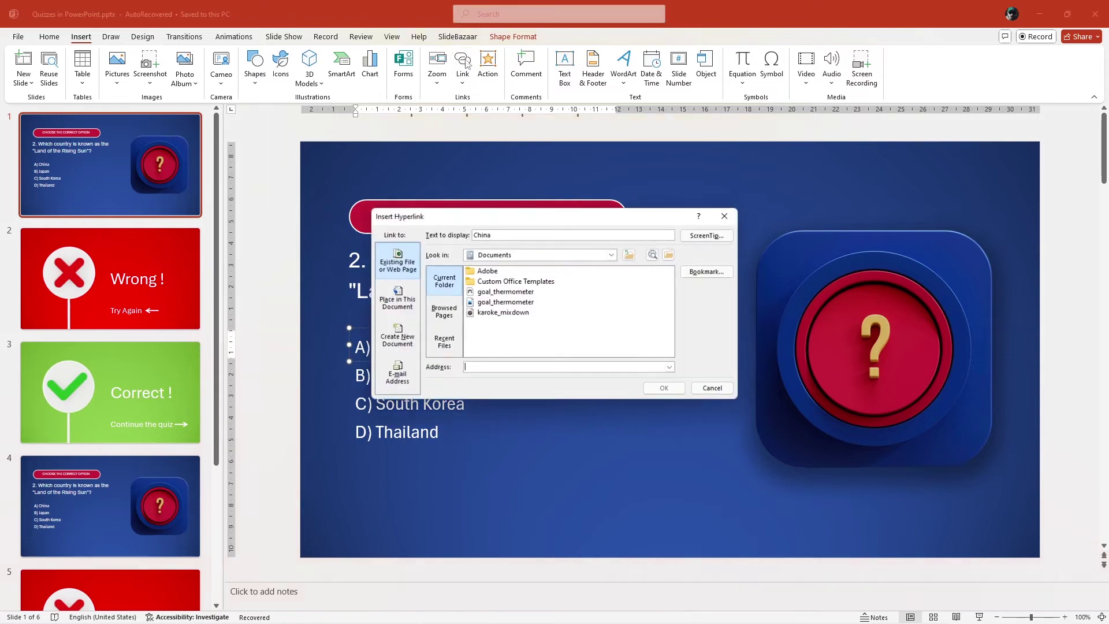
click(396, 300)
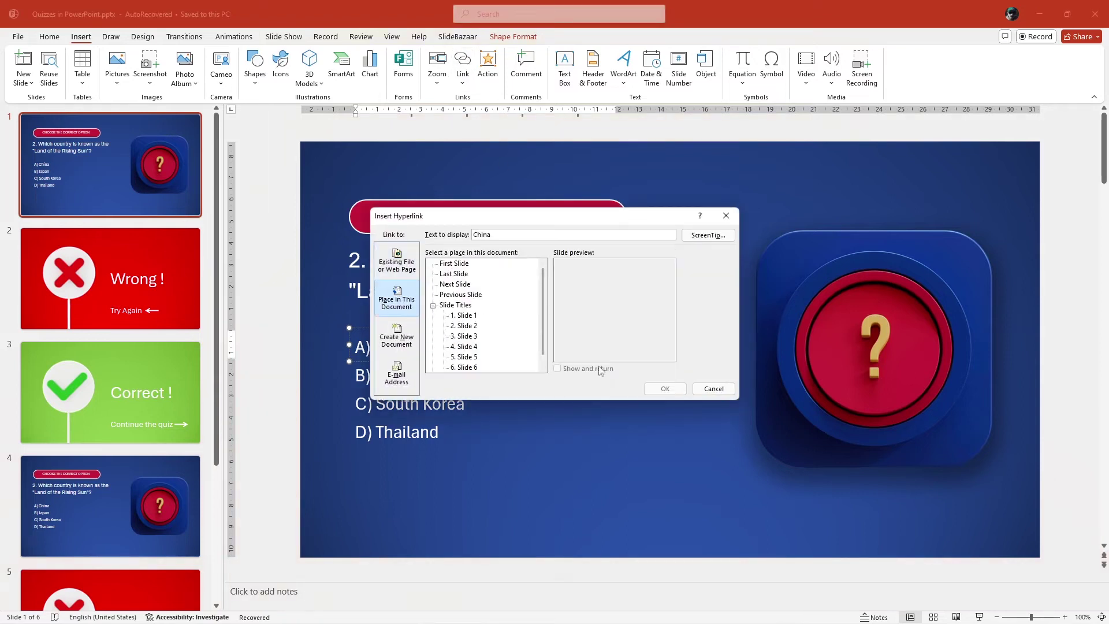
click(713, 388)
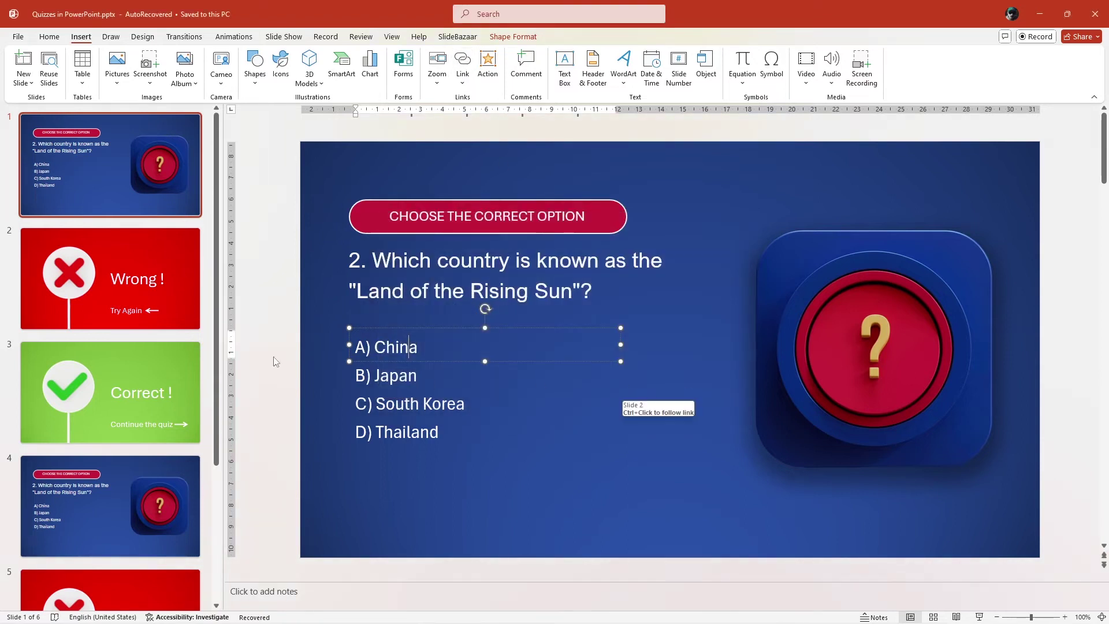
click(61, 259)
click(104, 354)
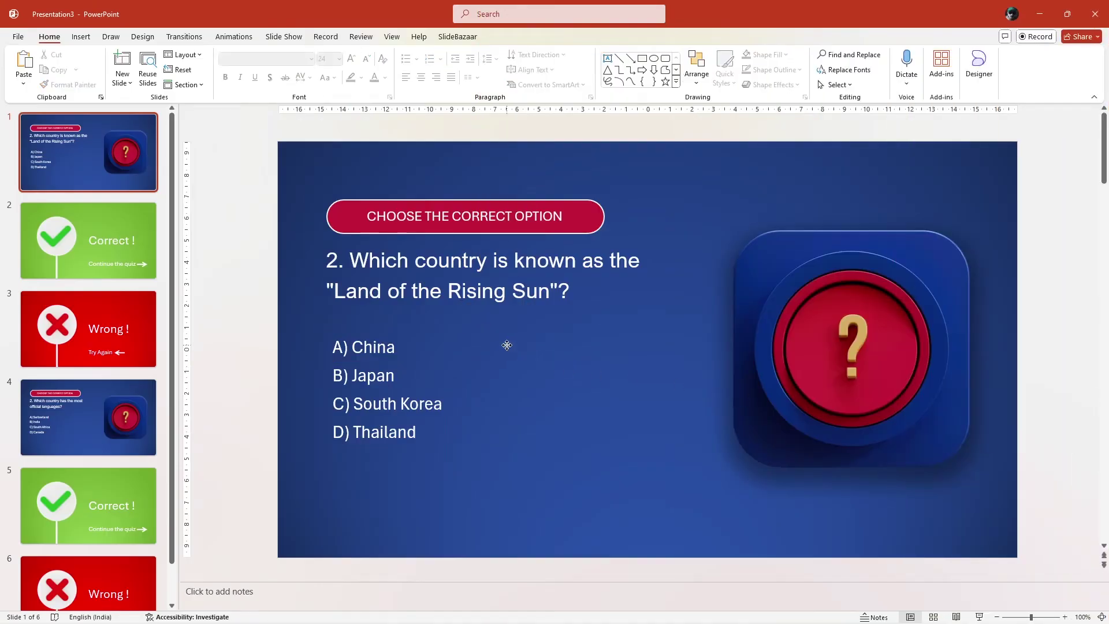
Link the A) China answer to the red Wrong slide 3.
click(507, 345)
right_click(508, 345)
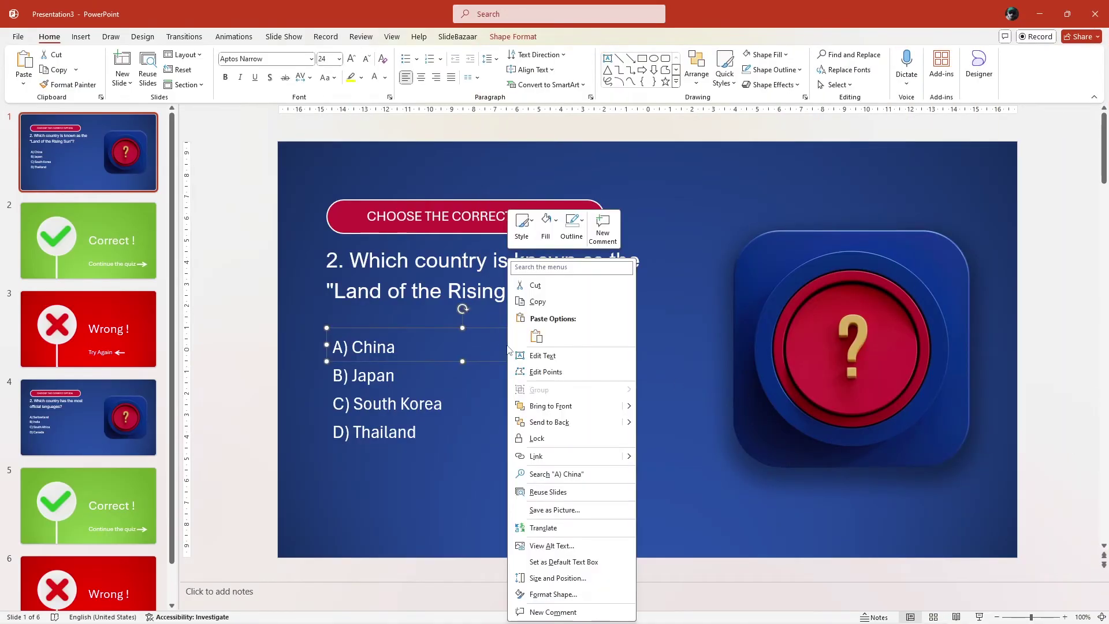
click(526, 457)
click(402, 309)
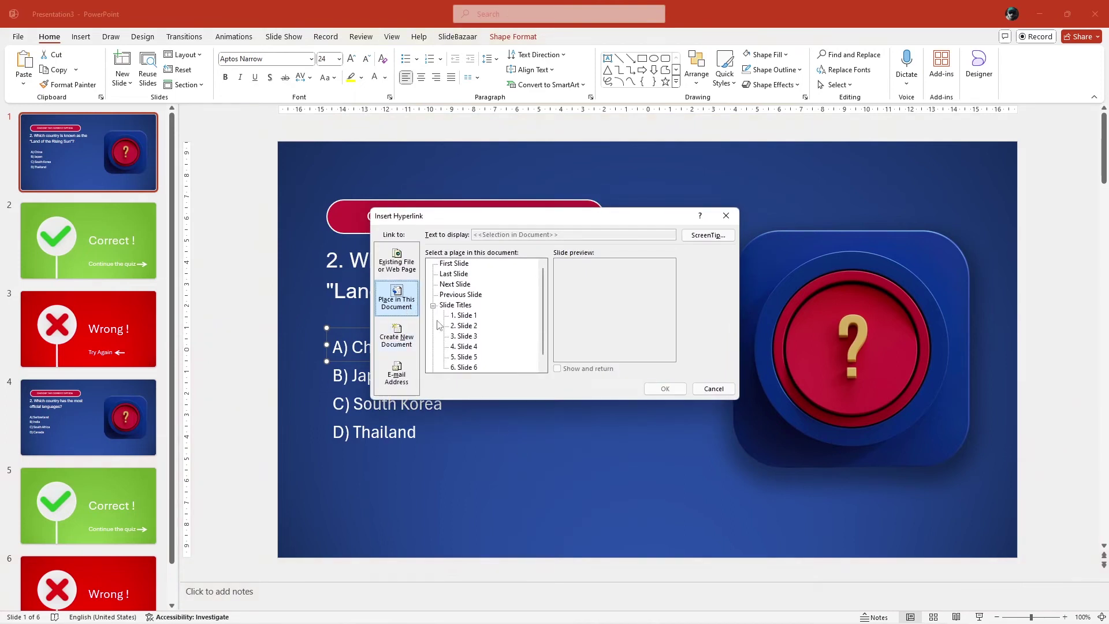
click(465, 327)
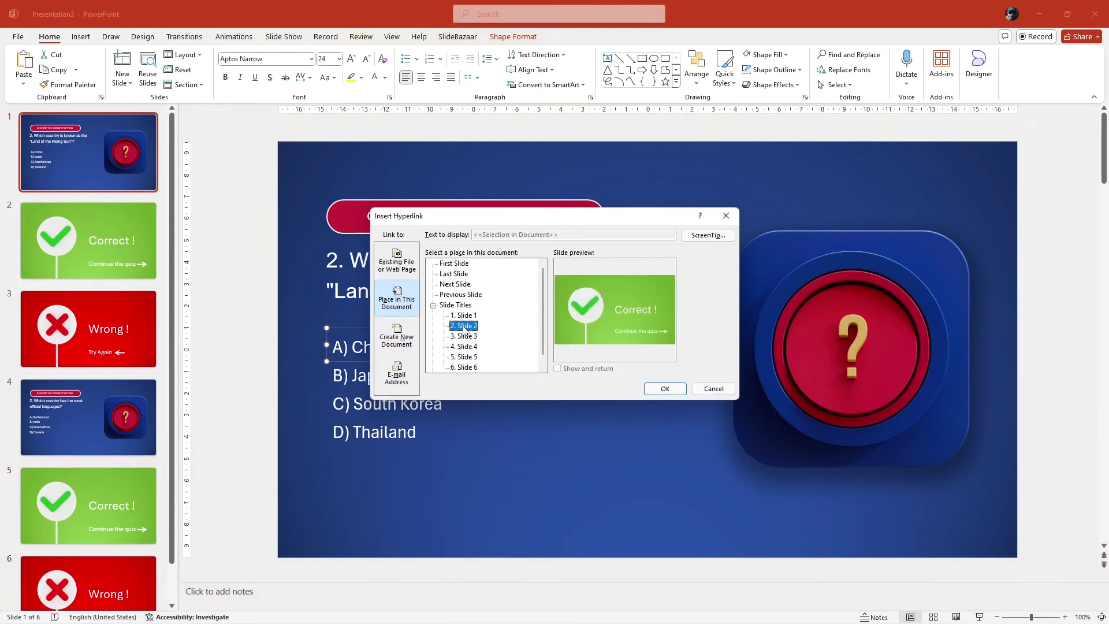
click(665, 388)
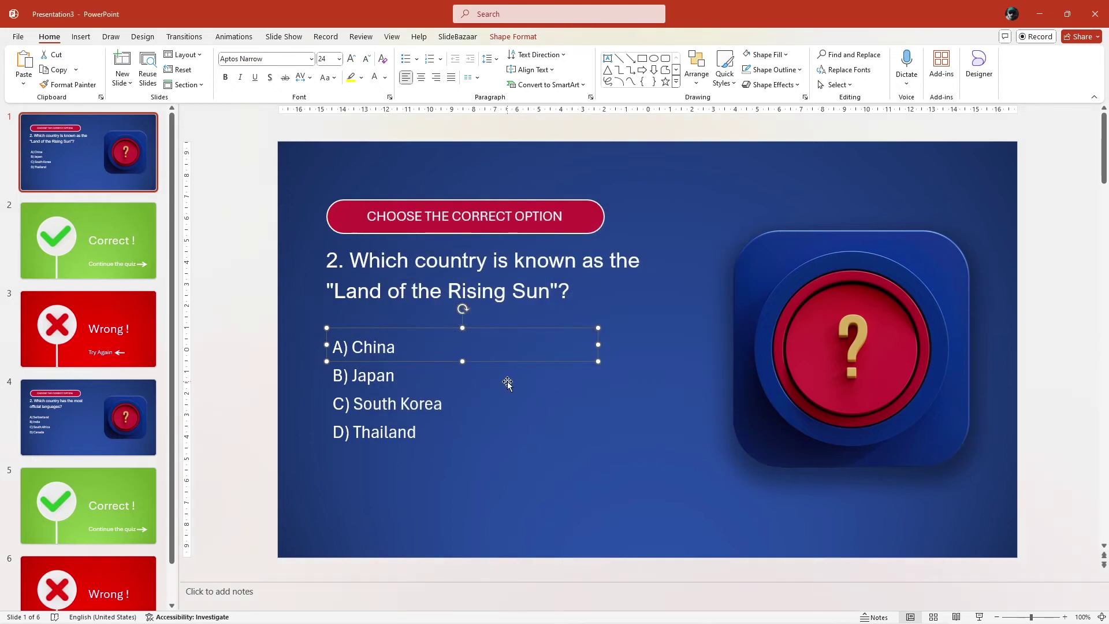
Link the B) Japan answer to the green Correct slide 2.
click(507, 381)
right_click(509, 383)
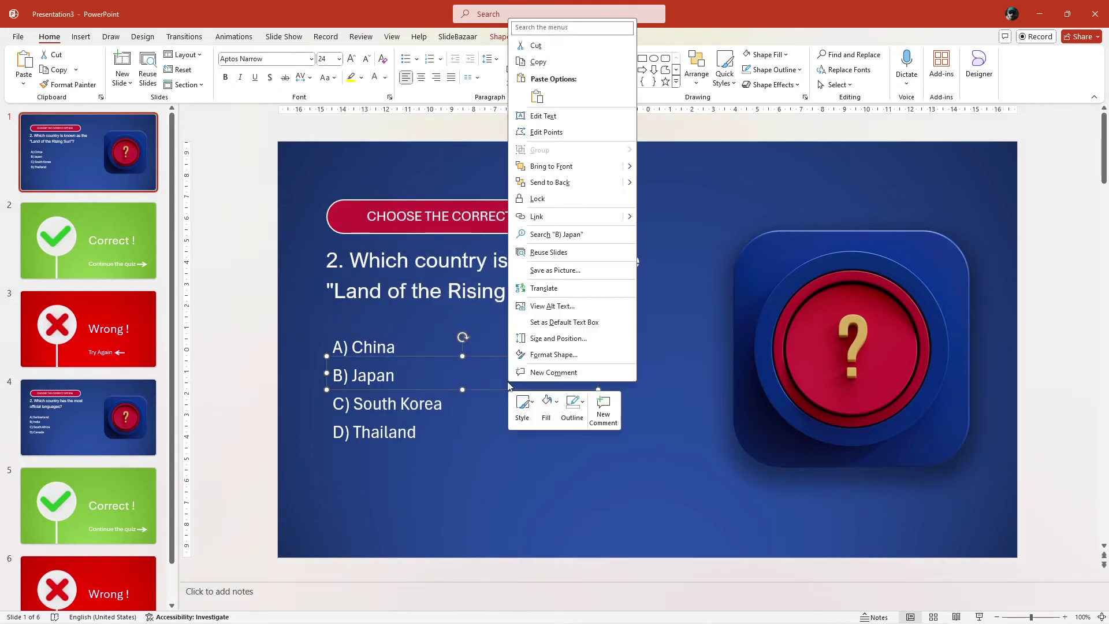
click(538, 216)
click(472, 315)
click(651, 388)
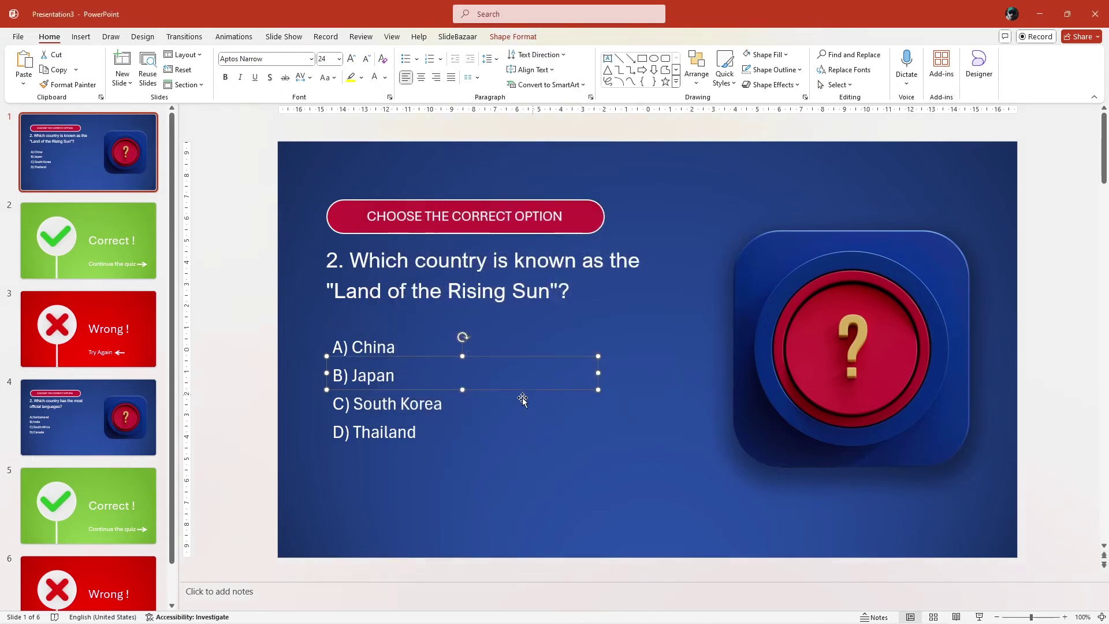
Link the C) South Korea and D) Thailand answers to the red Wrong slide 3.
click(467, 403)
right_click(467, 403)
click(497, 241)
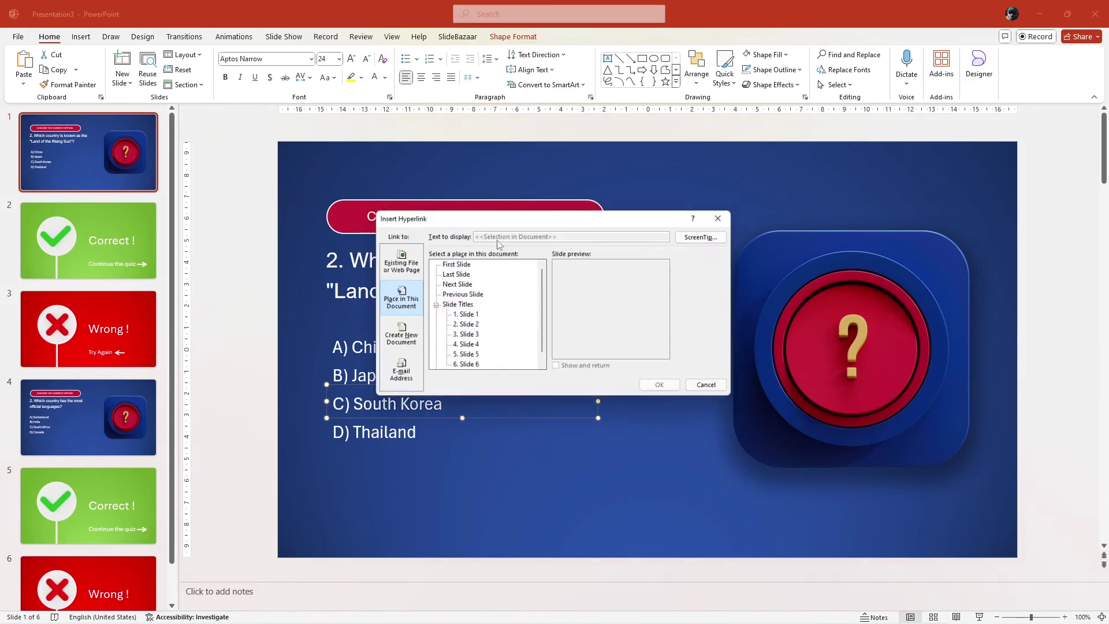
click(469, 334)
click(660, 384)
click(469, 441)
right_click(470, 442)
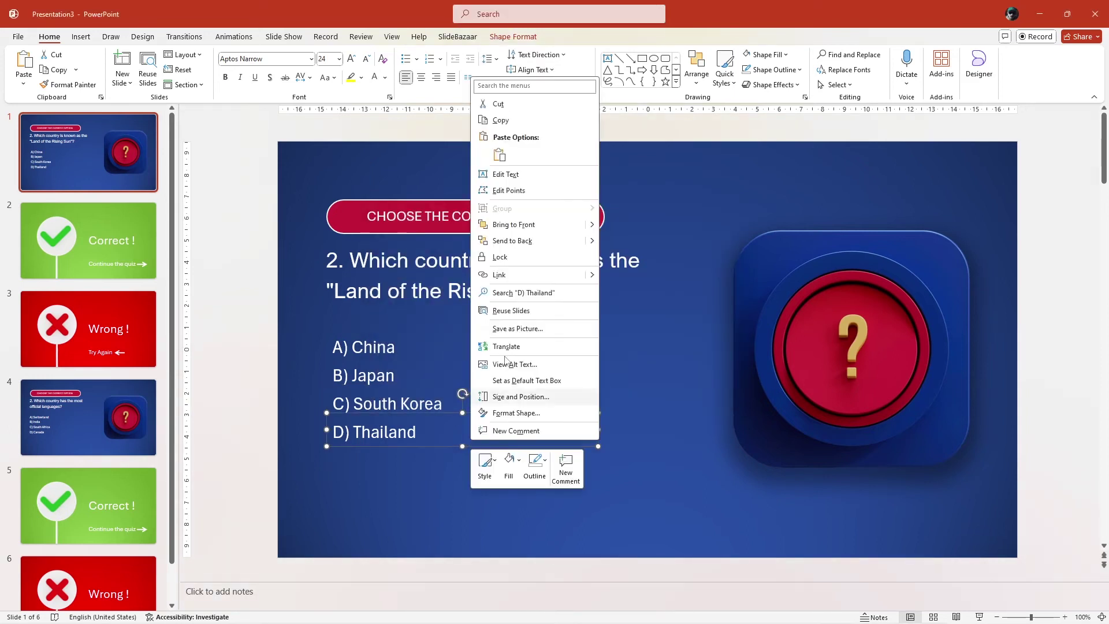
click(507, 276)
click(466, 326)
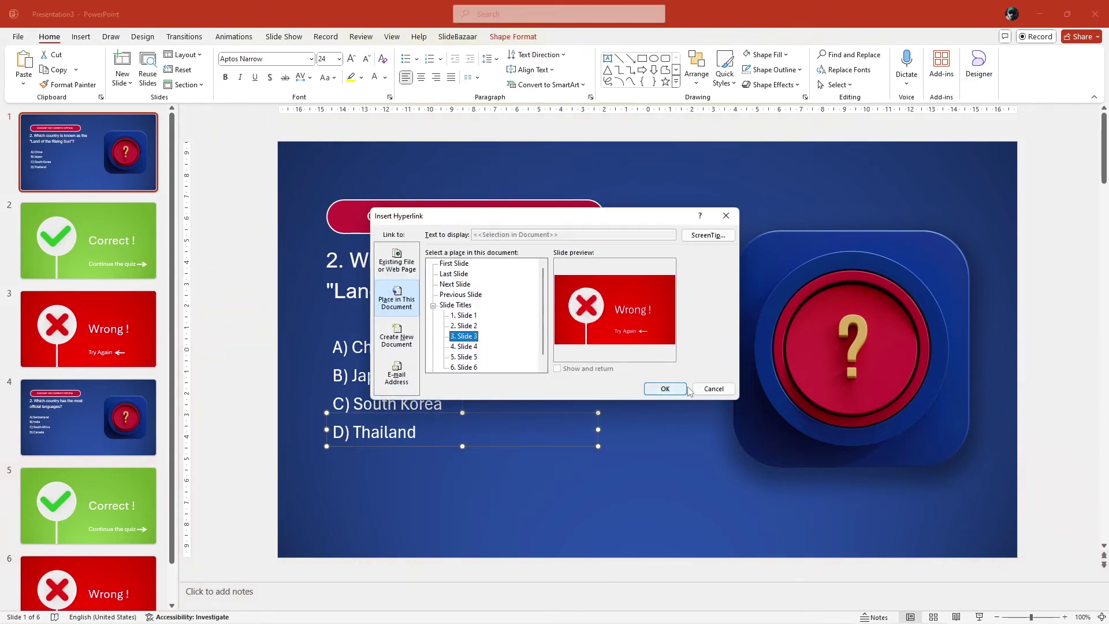
click(665, 388)
click(1040, 385)
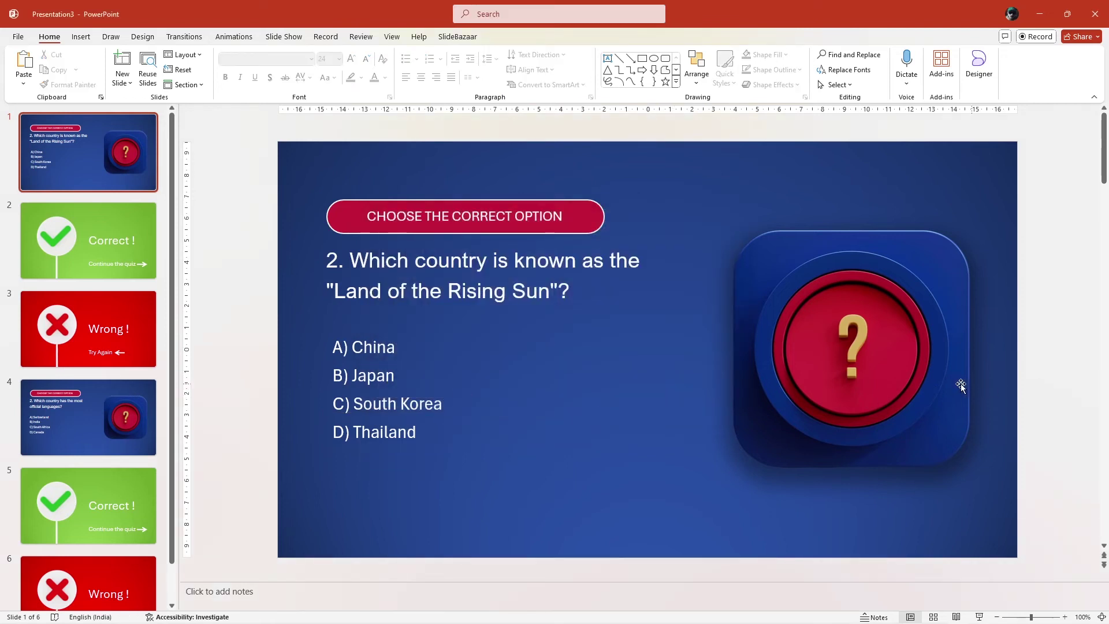
scroll(1064, 427, down, 2)
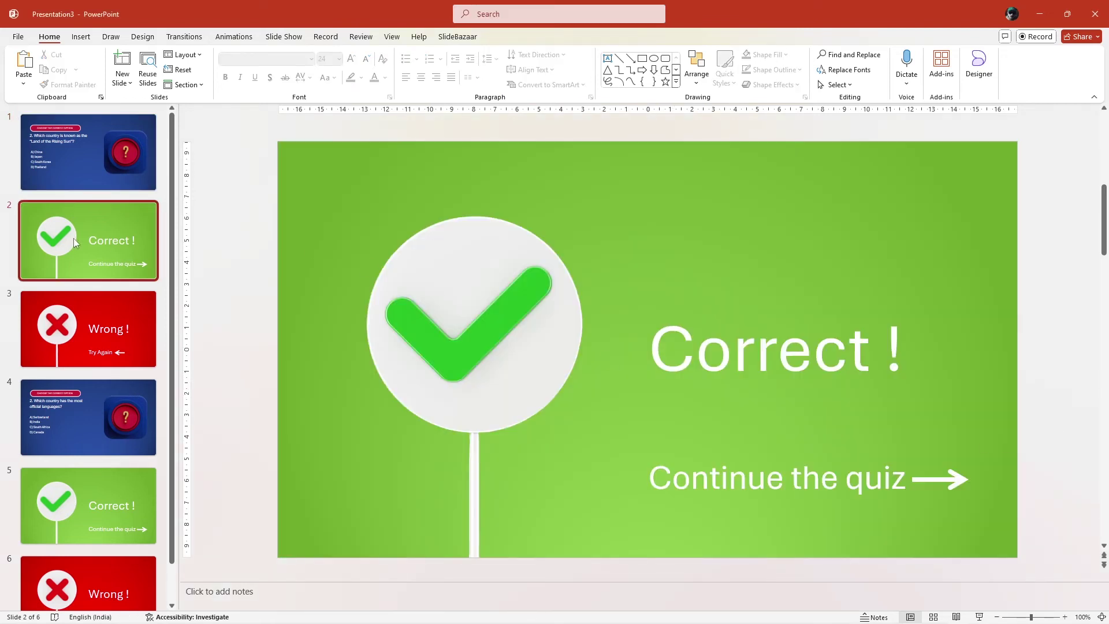
Select the slide 2 and slide 3 thumbnails together and apply Hide Slide.
click(82, 320)
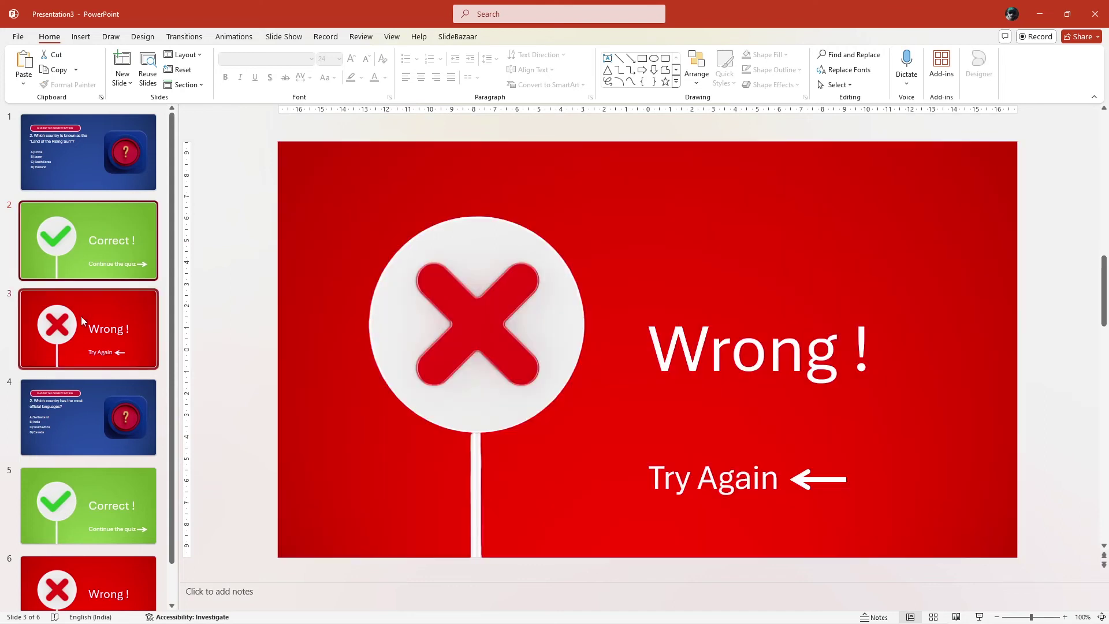
right_click(81, 316)
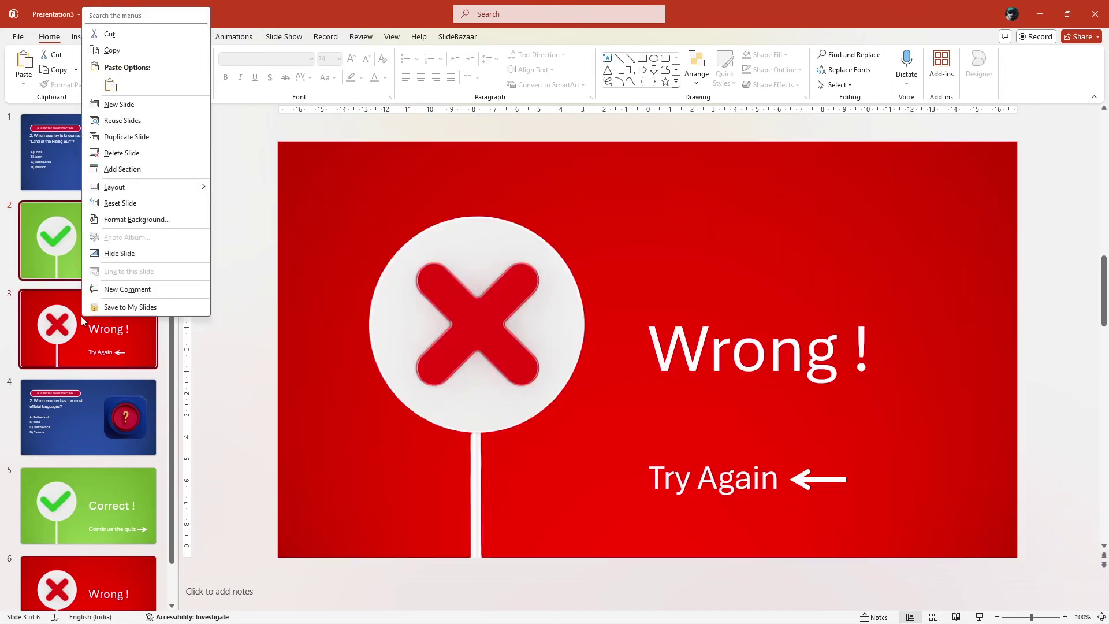
click(116, 254)
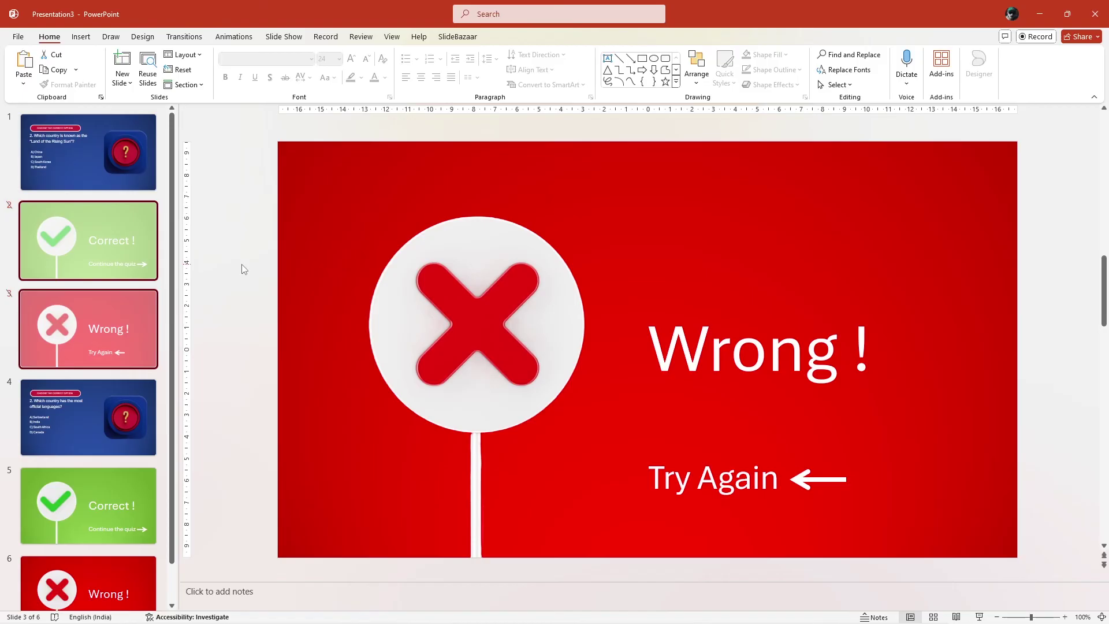